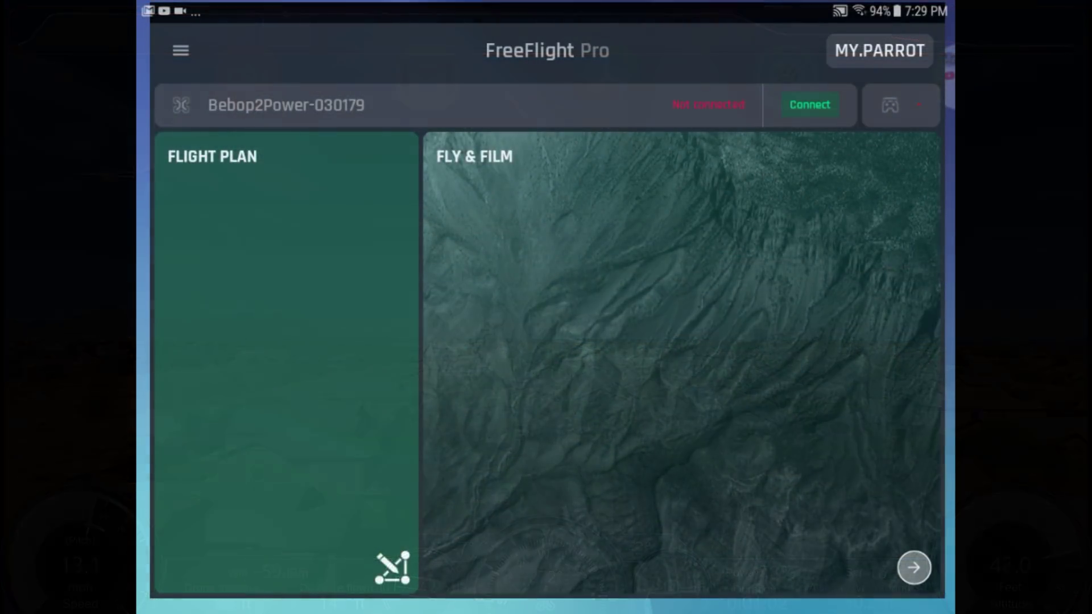
Open the April 2, 2018 10:03 AM flight from the My.Parrot flight history.
click(879, 50)
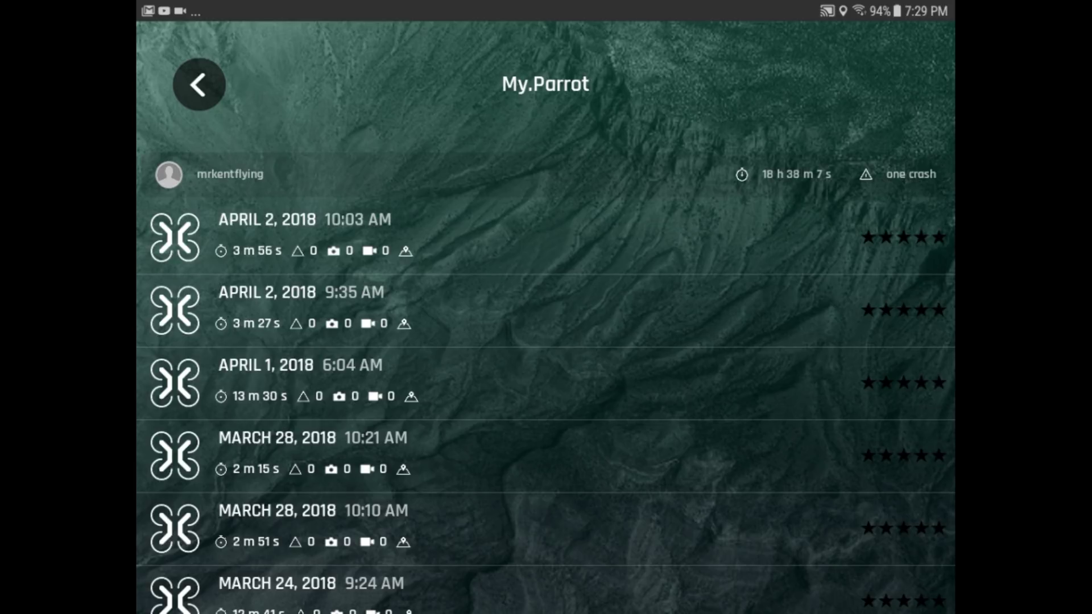
click(545, 238)
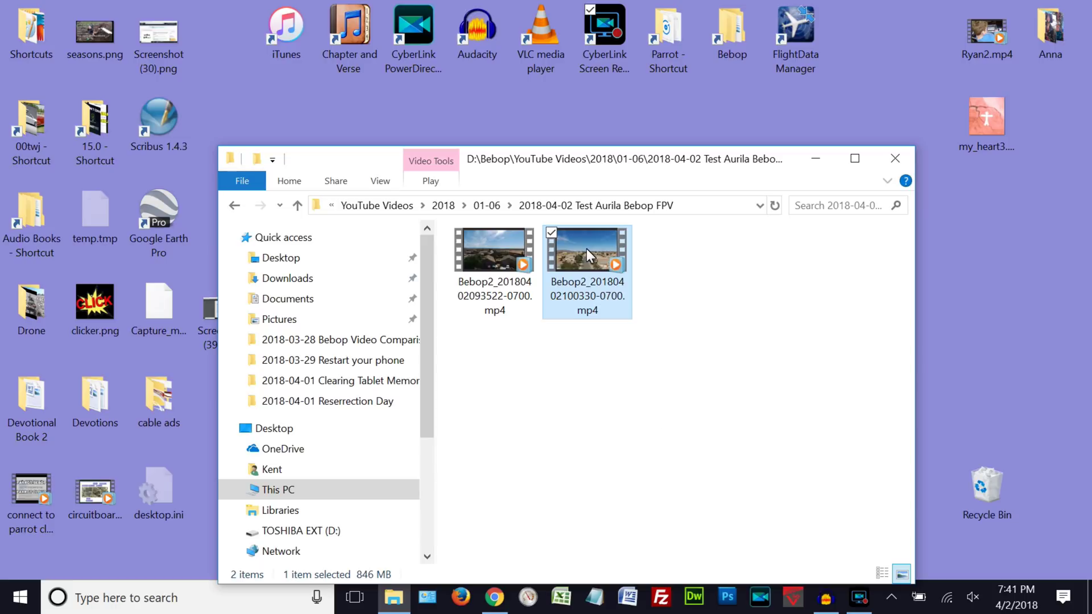
Switch to Gmail in Chrome and open the "[Parrot] Your FreeFlight data" conversation from the inbox.
mouse_move(586, 248)
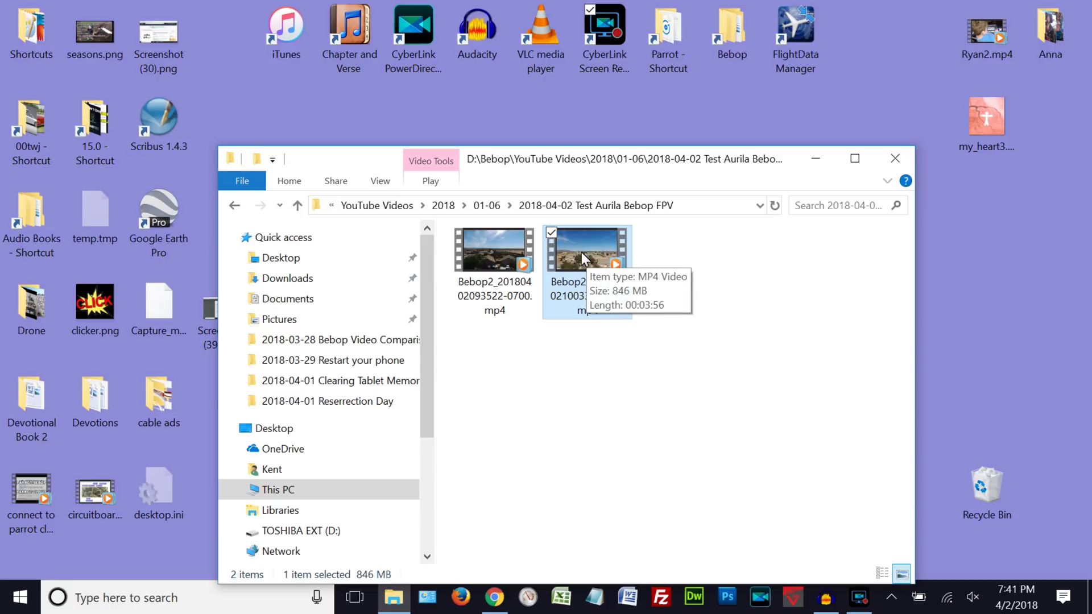
click(495, 604)
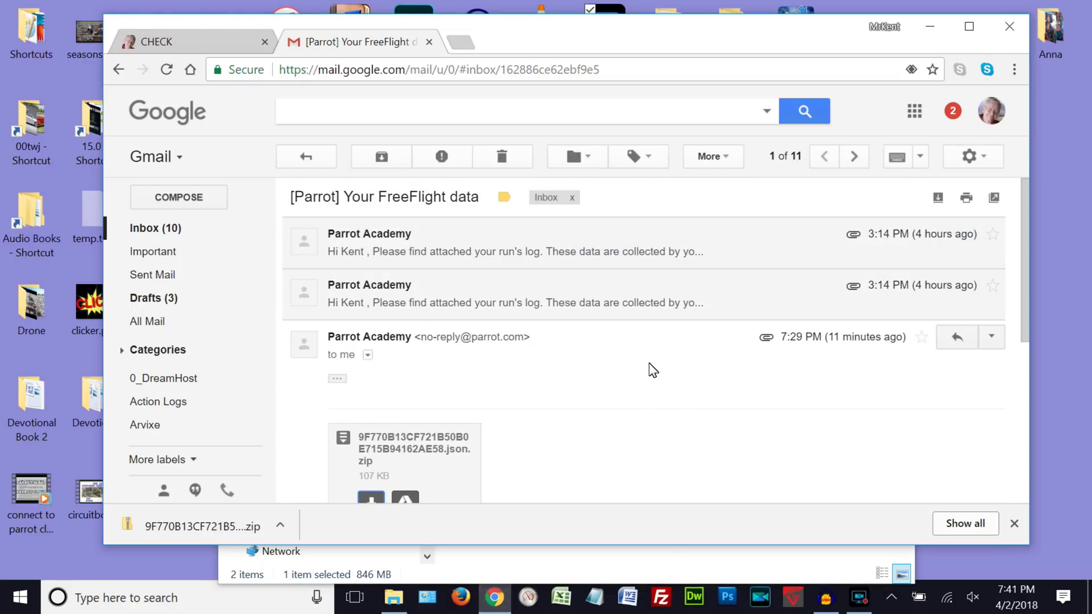
click(309, 157)
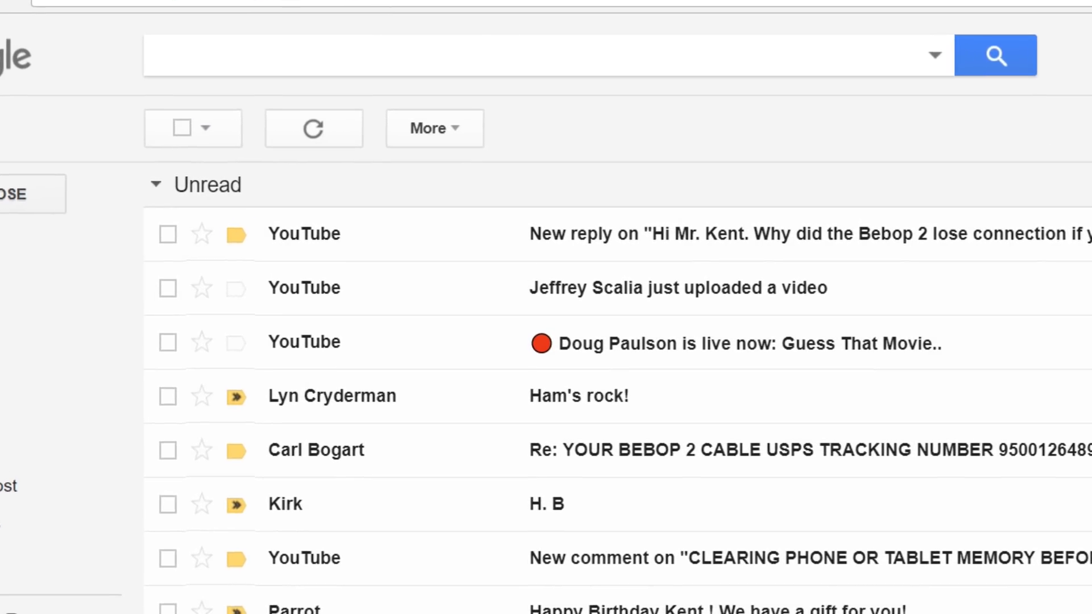
scroll(767, 308, down, 5)
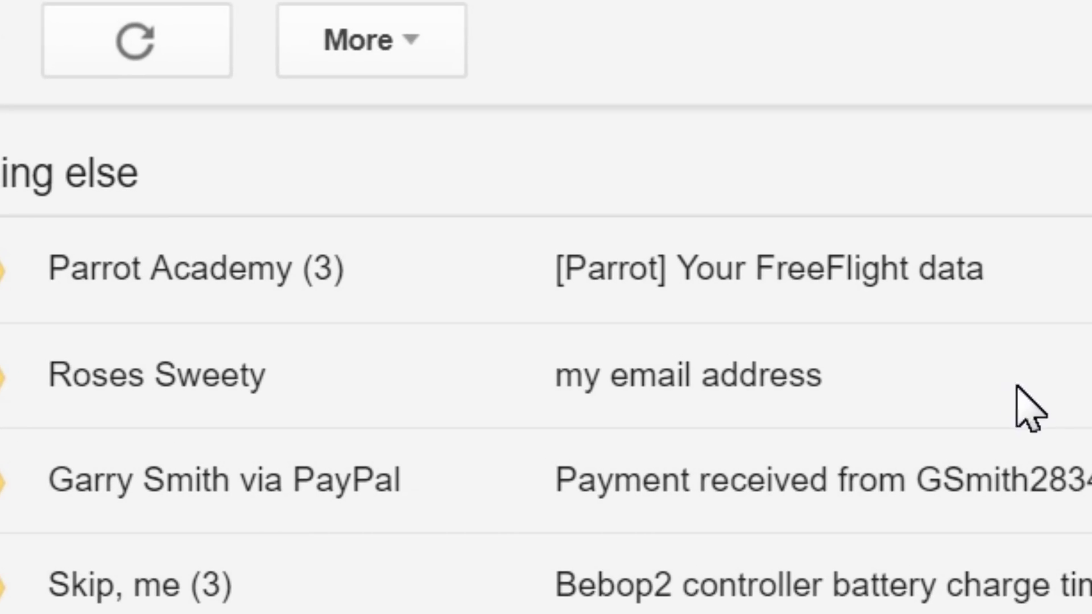
click(740, 264)
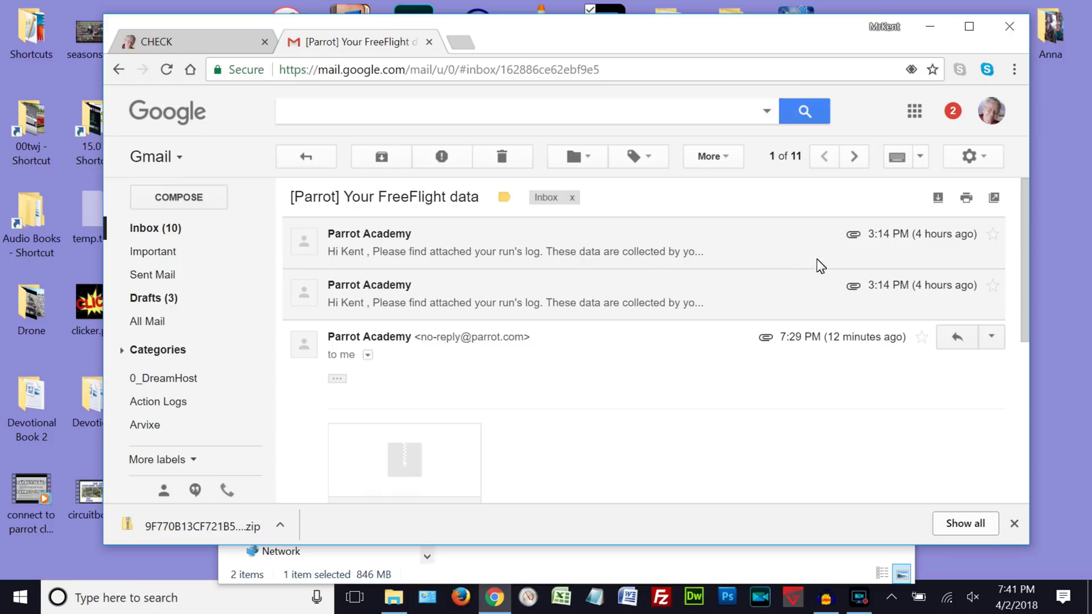
Save the attached .json.zip flight log to the "2018-04-02 Test Aurila Bebop FPV" folder and minimize the browser.
drag(1025, 244, 1022, 337)
mouse_move(452, 309)
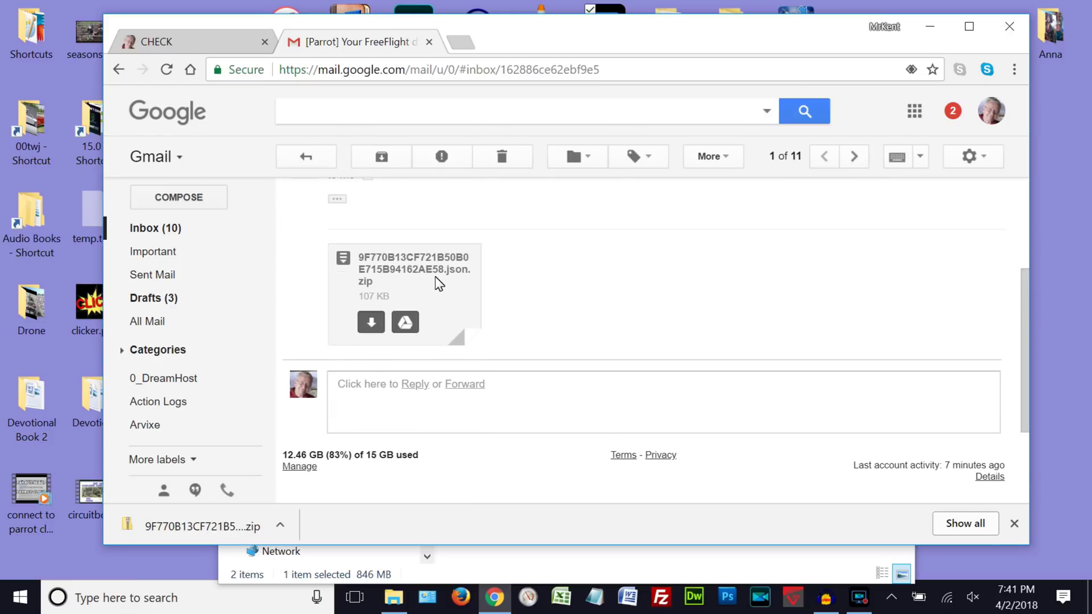
click(371, 323)
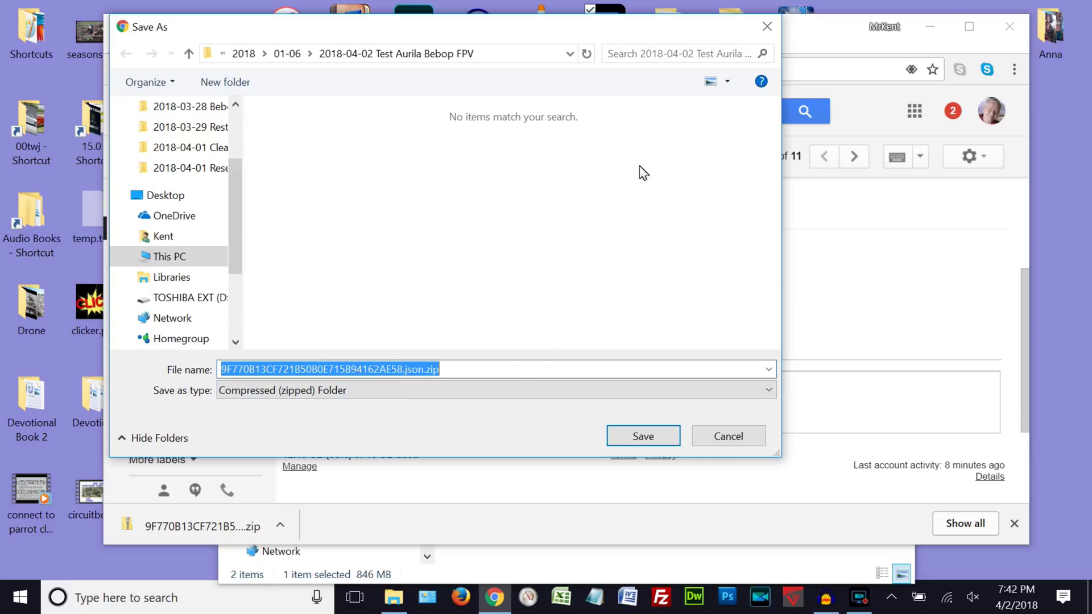
drag(604, 25, 639, 46)
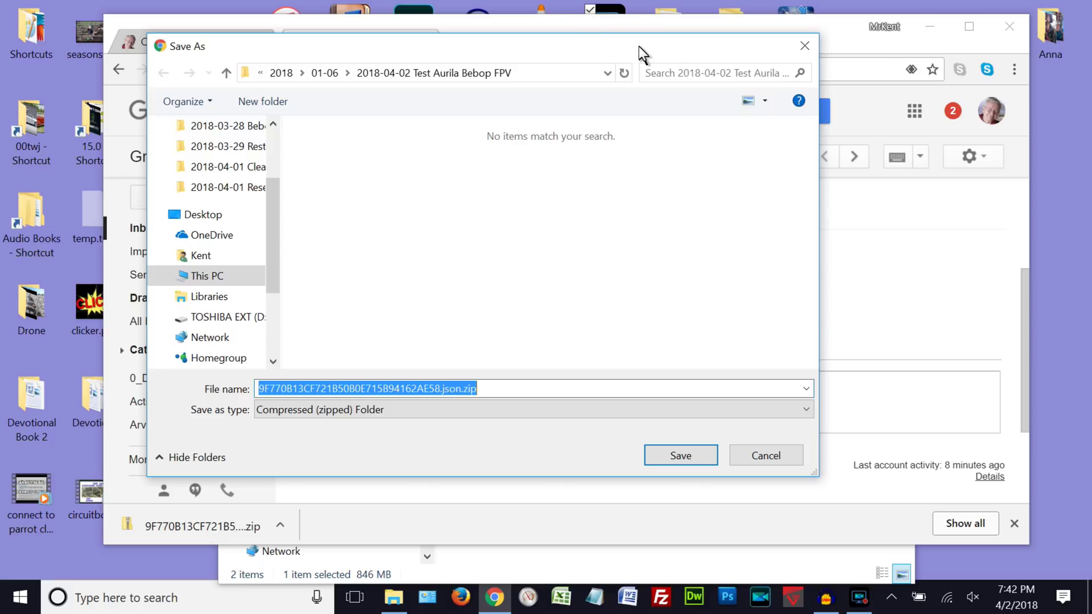
click(687, 456)
click(674, 456)
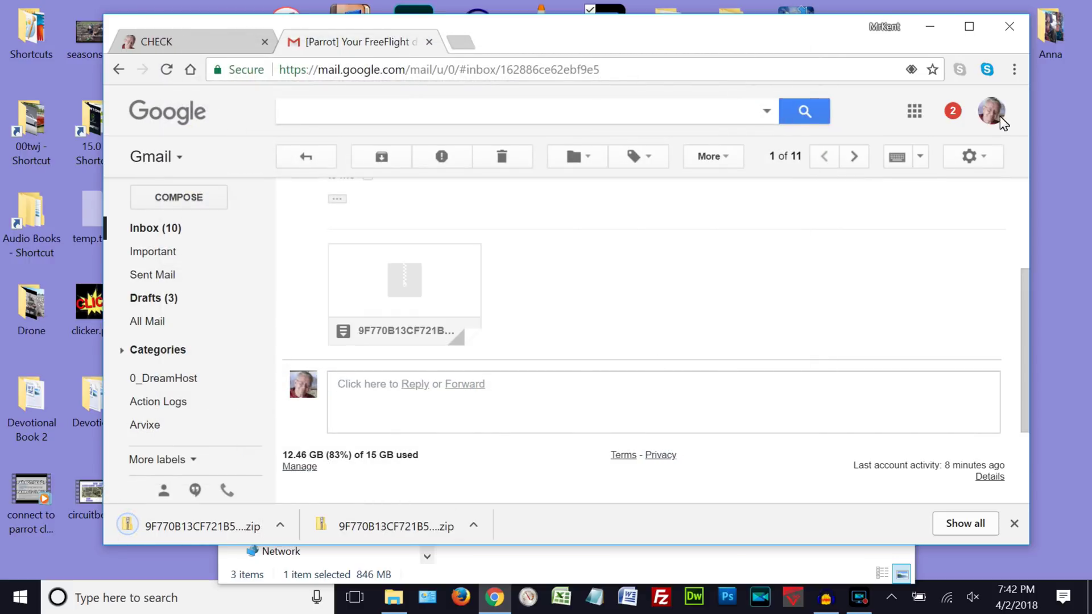
click(934, 25)
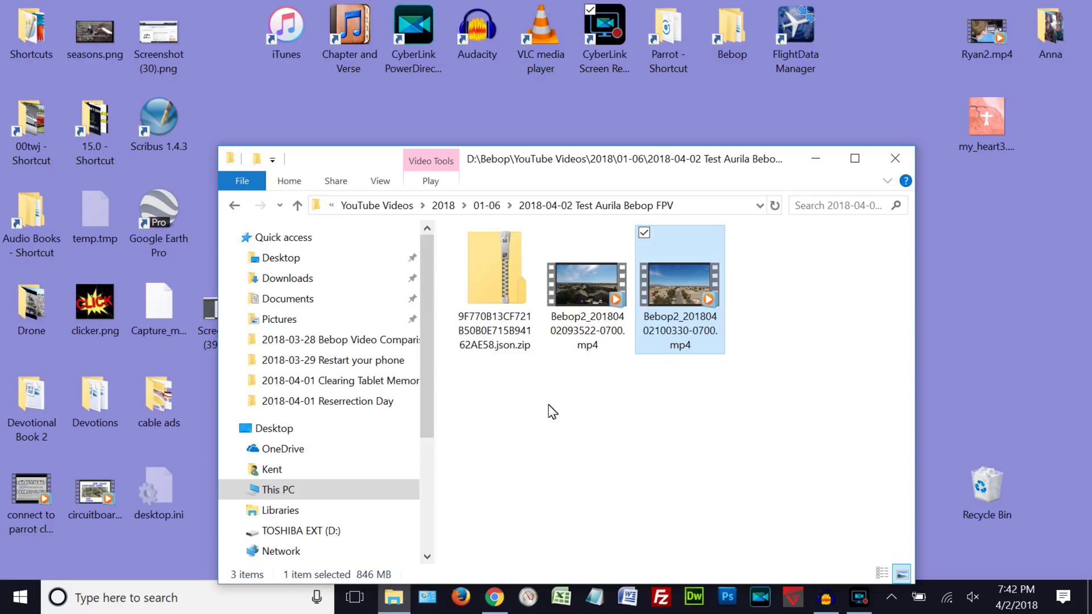
Create a folder named "New folder" beside the downloaded zip and copy the zip's JSON file into it.
click(258, 161)
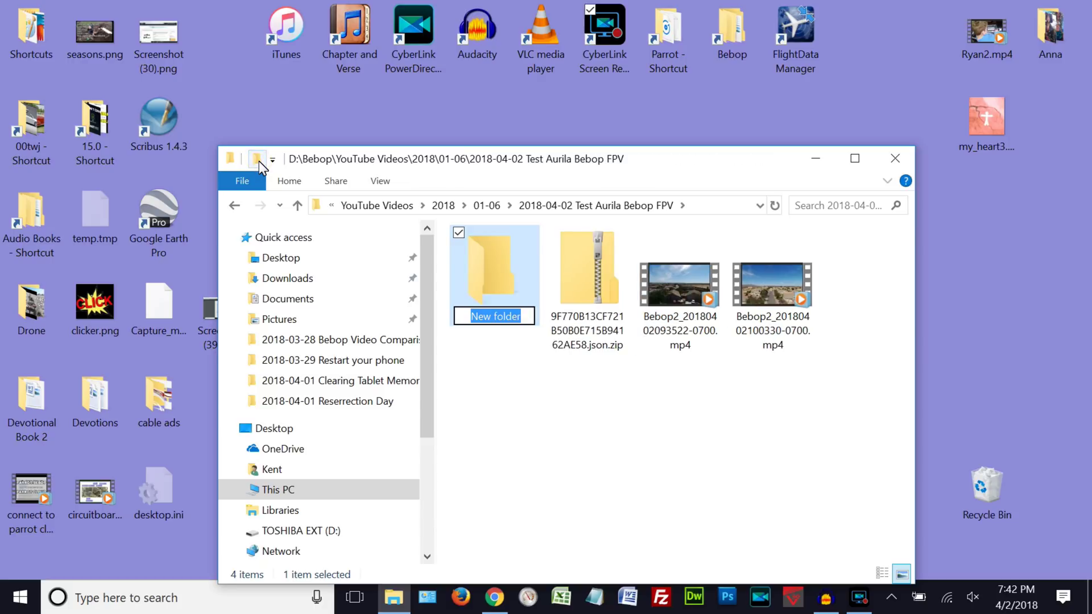
key(Return)
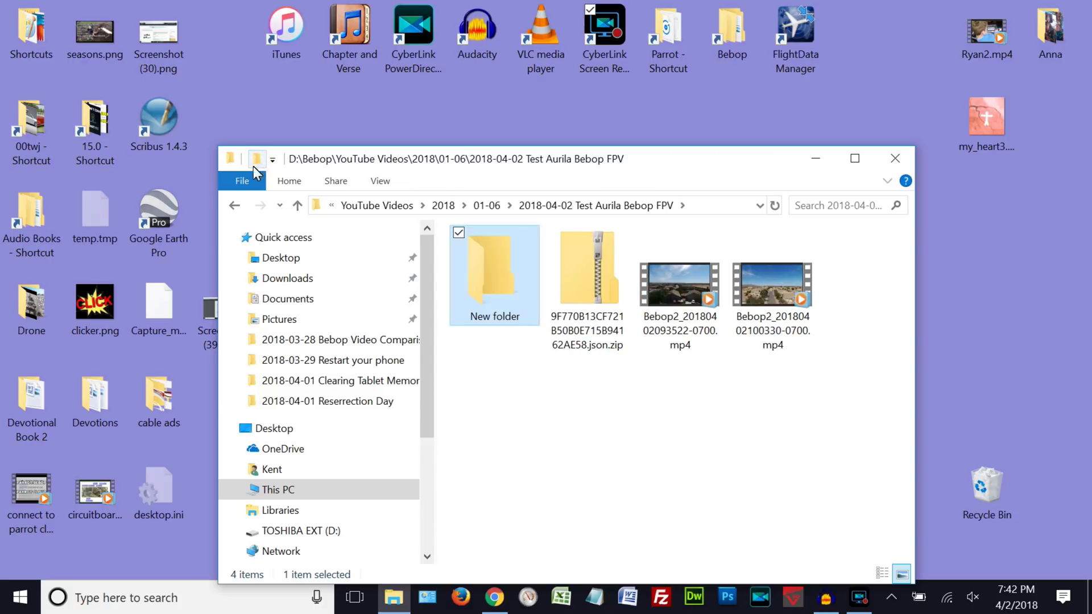
double_click(601, 272)
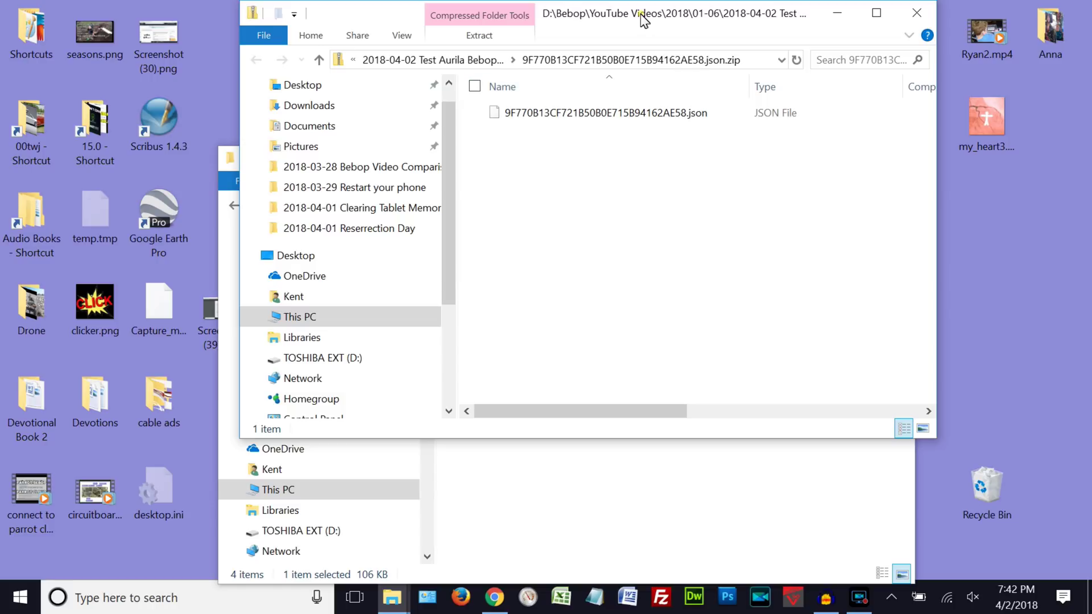
drag(641, 16, 723, 400)
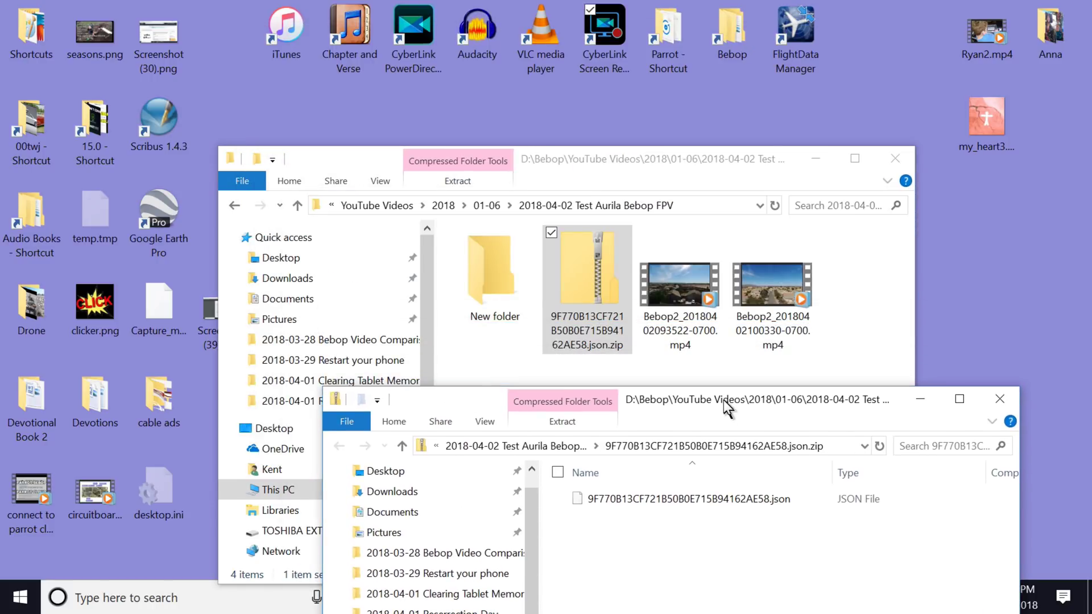
click(686, 499)
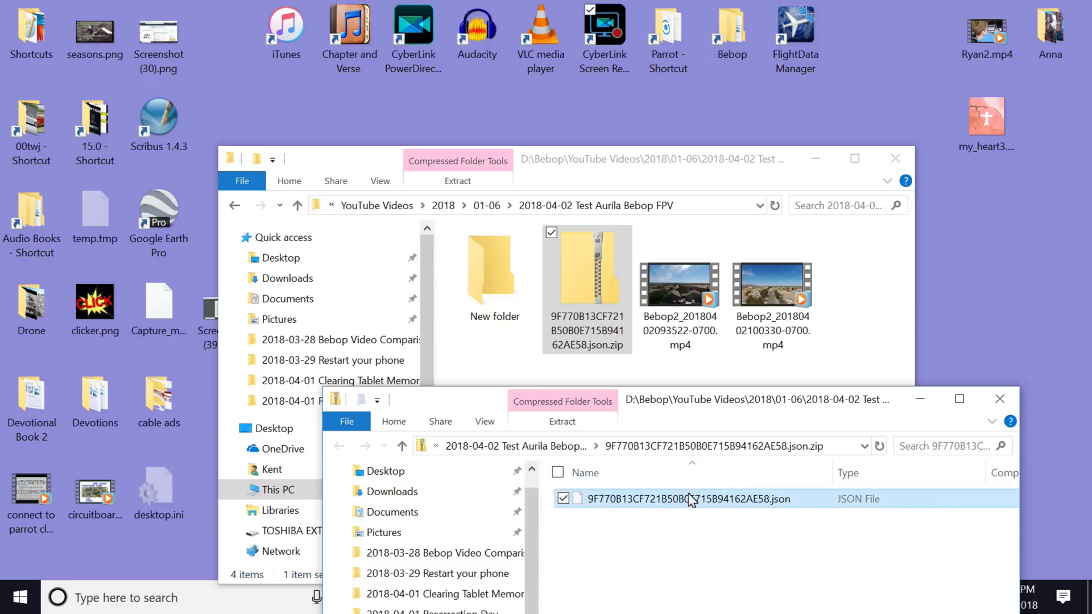
drag(694, 500, 488, 279)
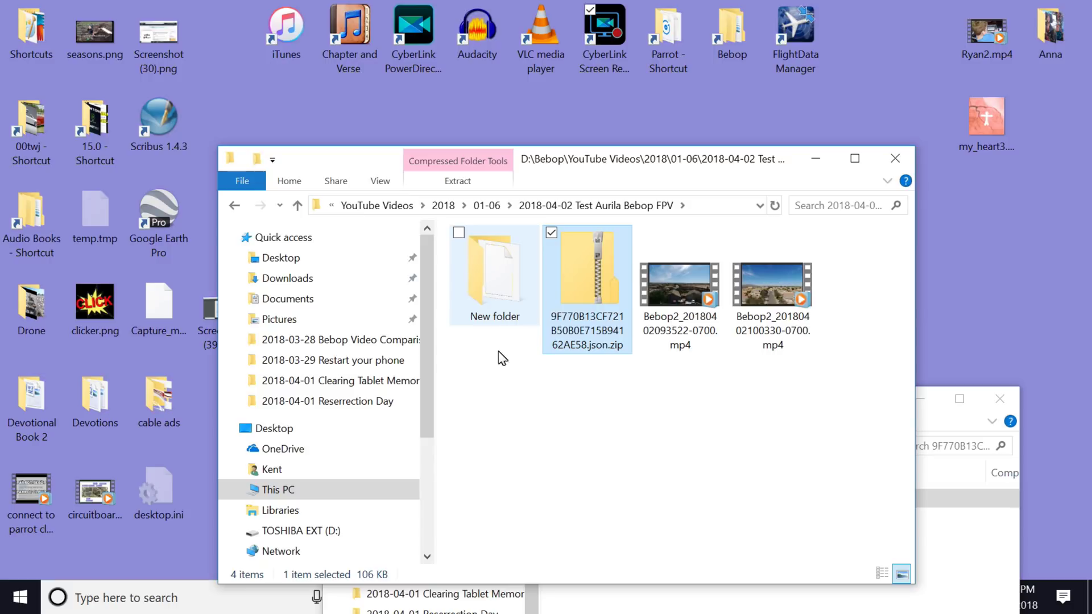
double_click(492, 280)
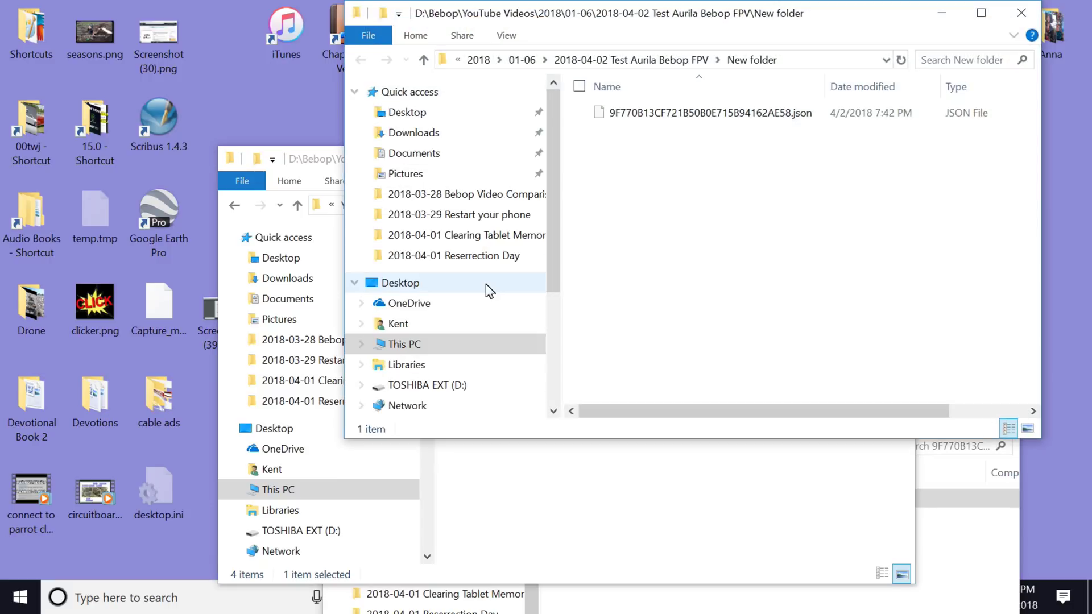
click(1021, 12)
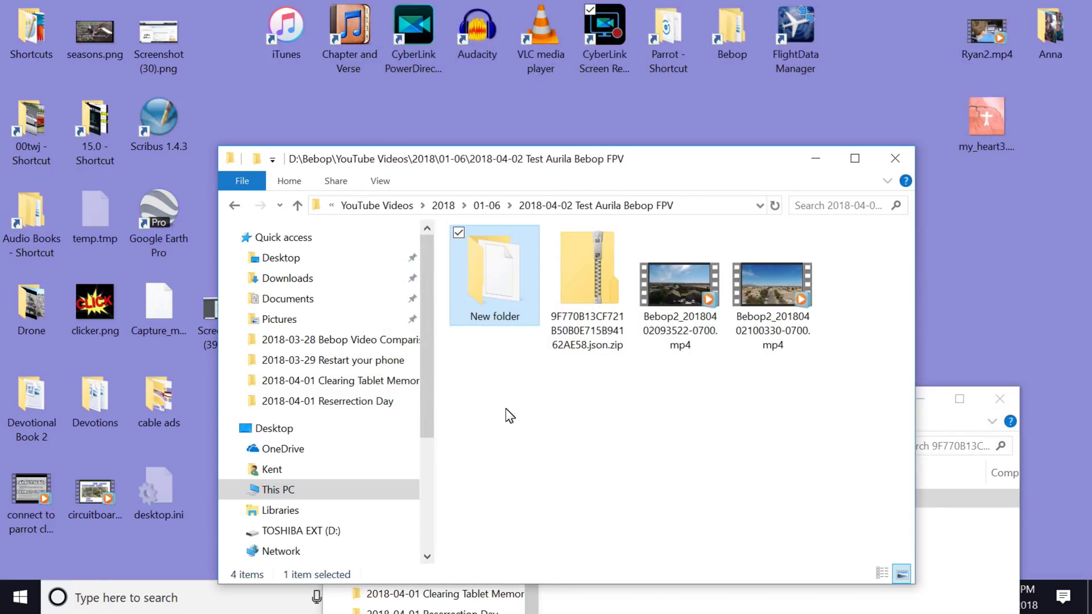
Switch to FlightData Manager and import the extracted JSON flight log from "New folder".
double_click(794, 28)
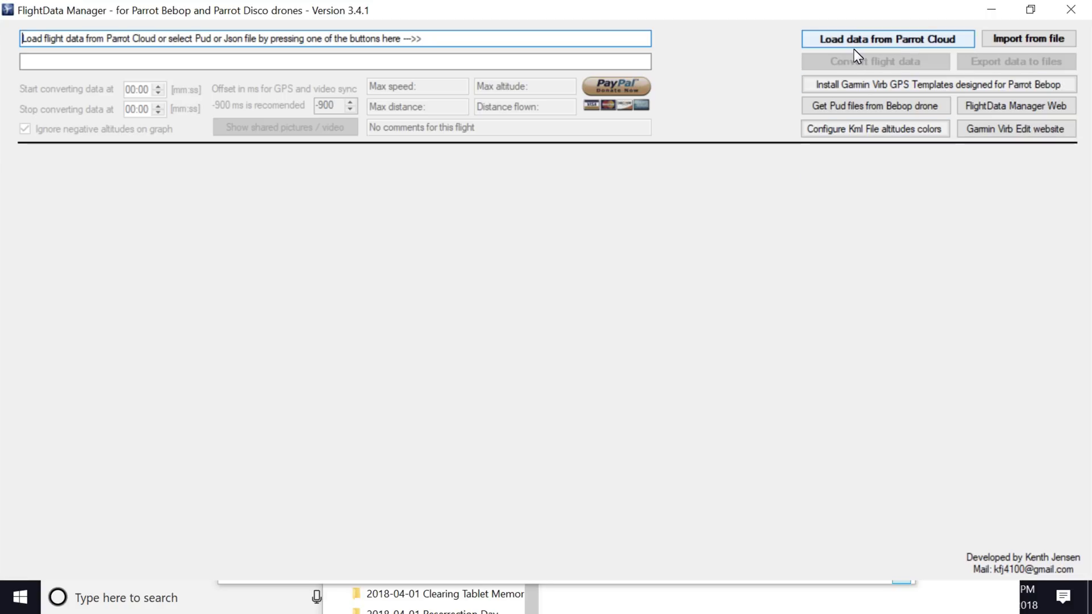
click(1035, 38)
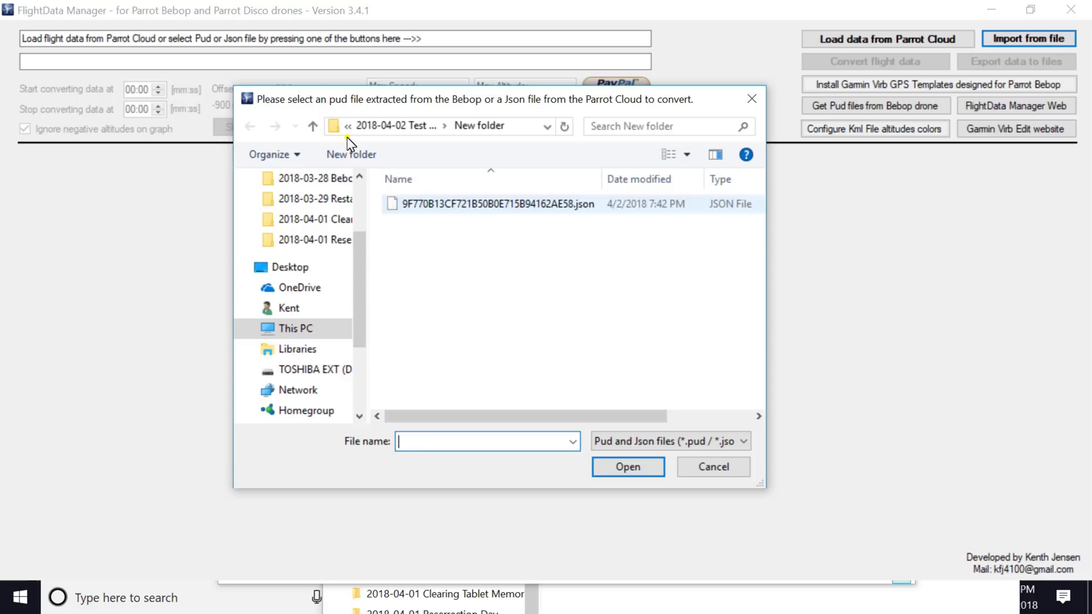
click(500, 203)
key(Return)
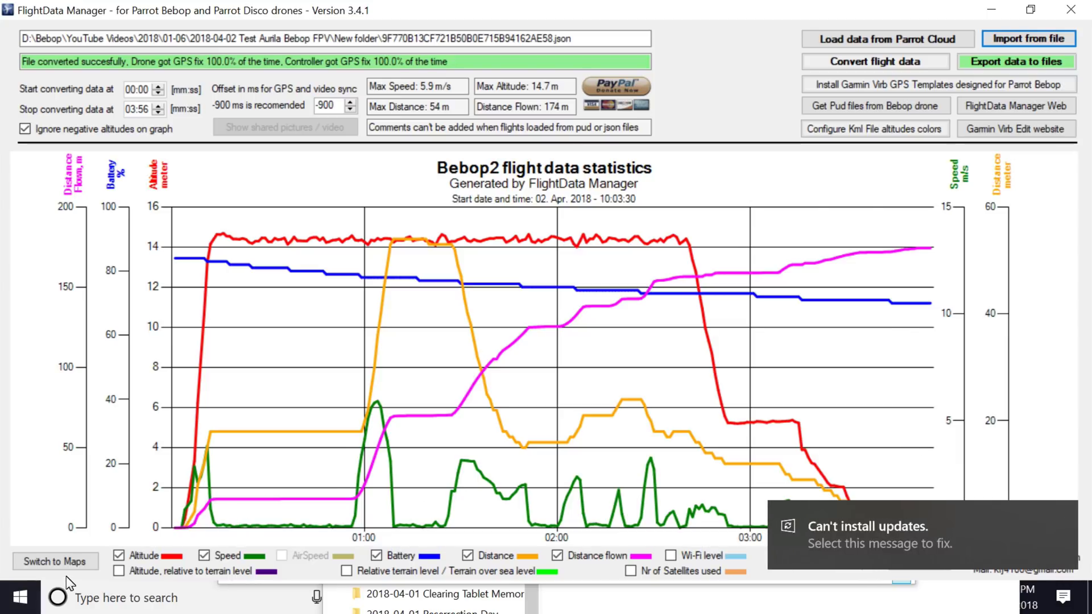
View the imported flight's path on the map and return to the flight data graphs.
click(54, 561)
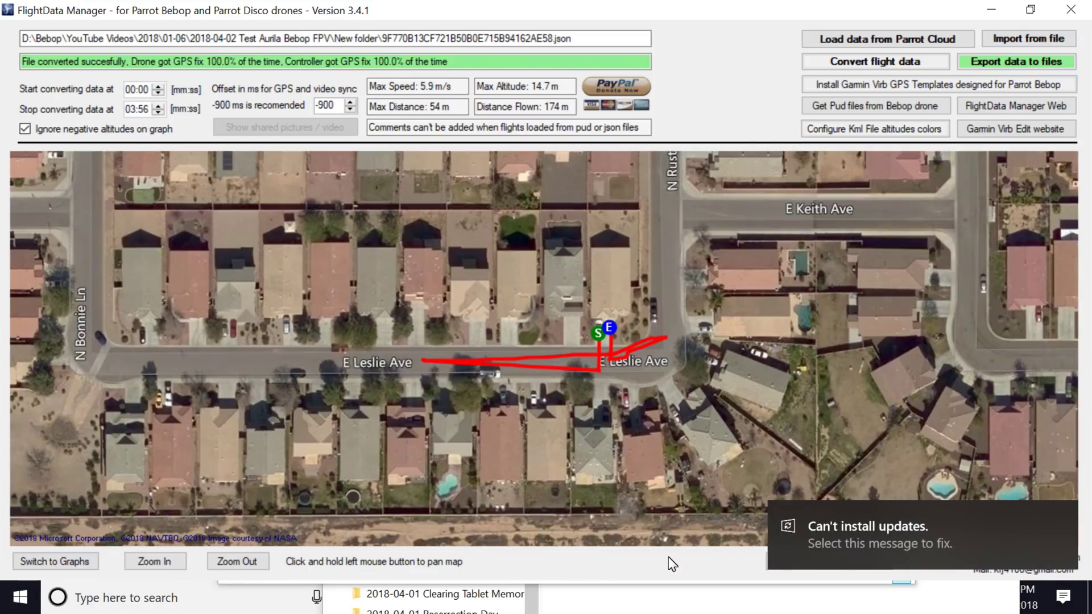
click(71, 561)
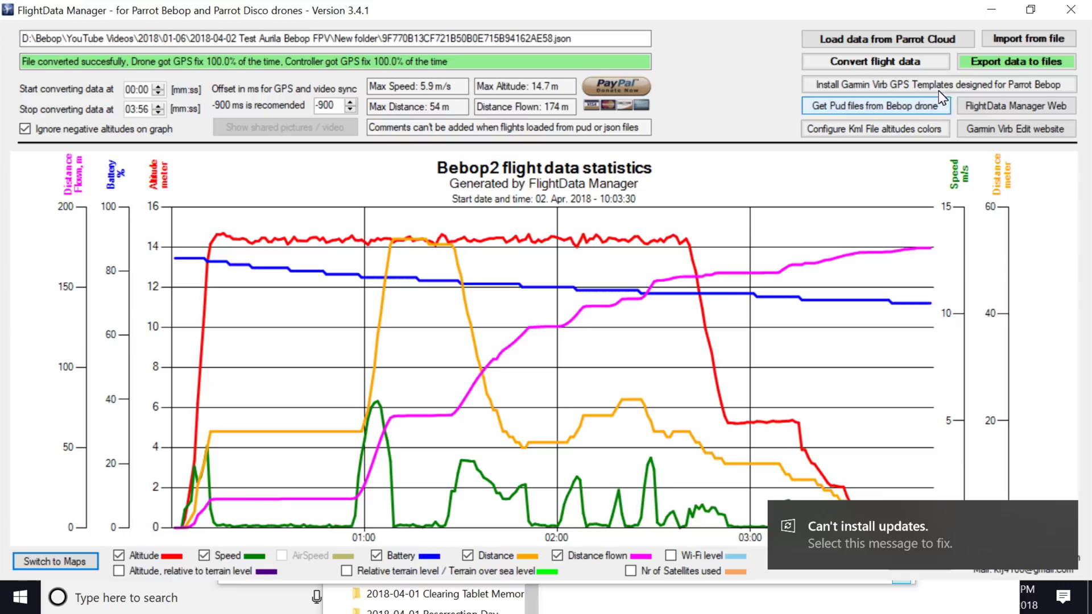
Export the flight data to files without opening the KML file in Google Earth, and close FlightData Manager.
click(1020, 60)
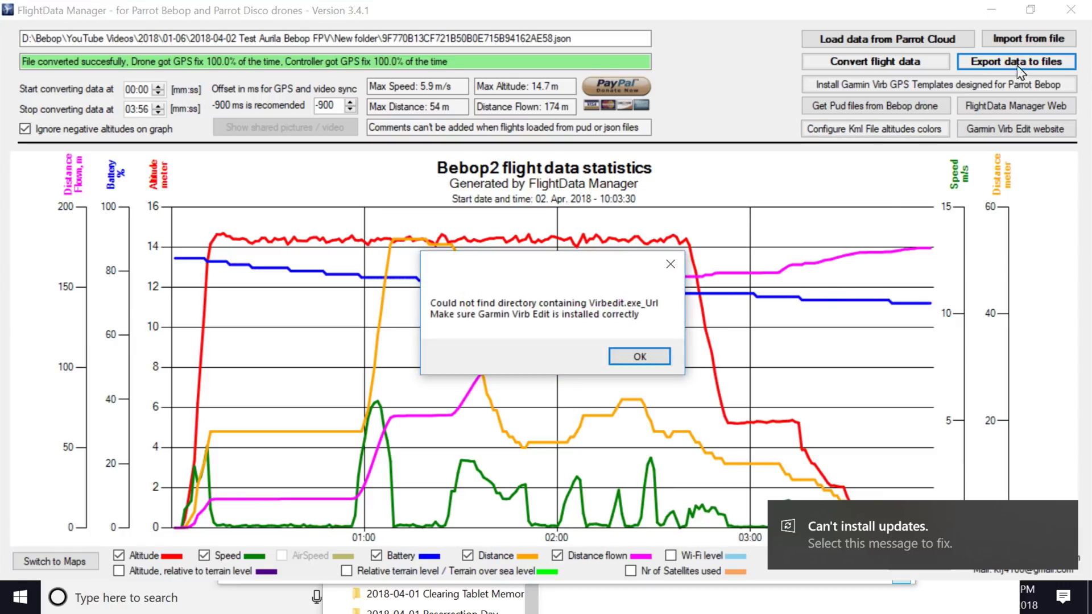
click(640, 357)
key(Return)
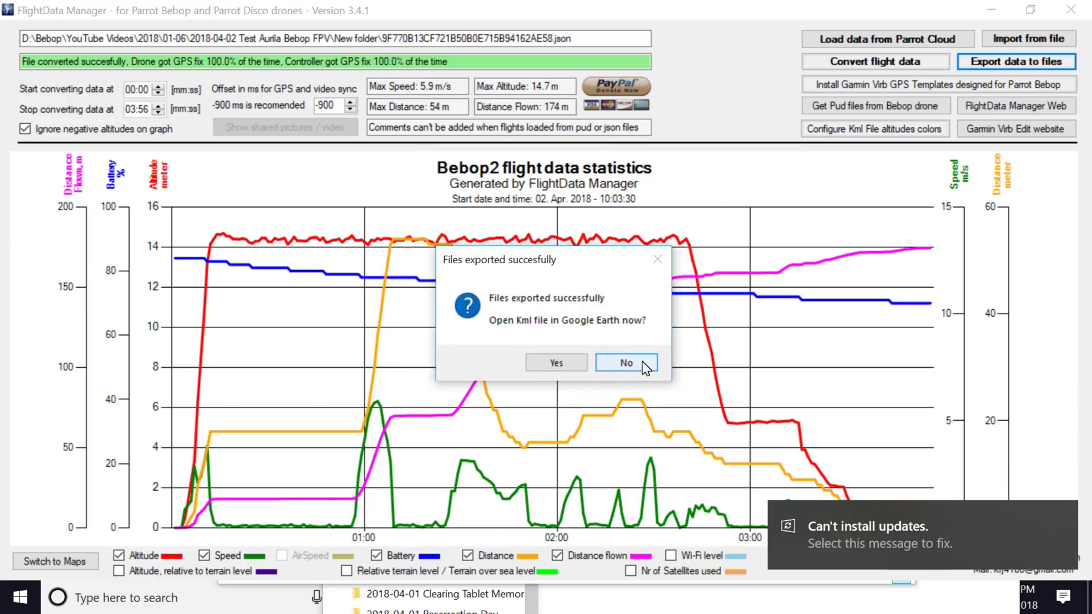
click(635, 362)
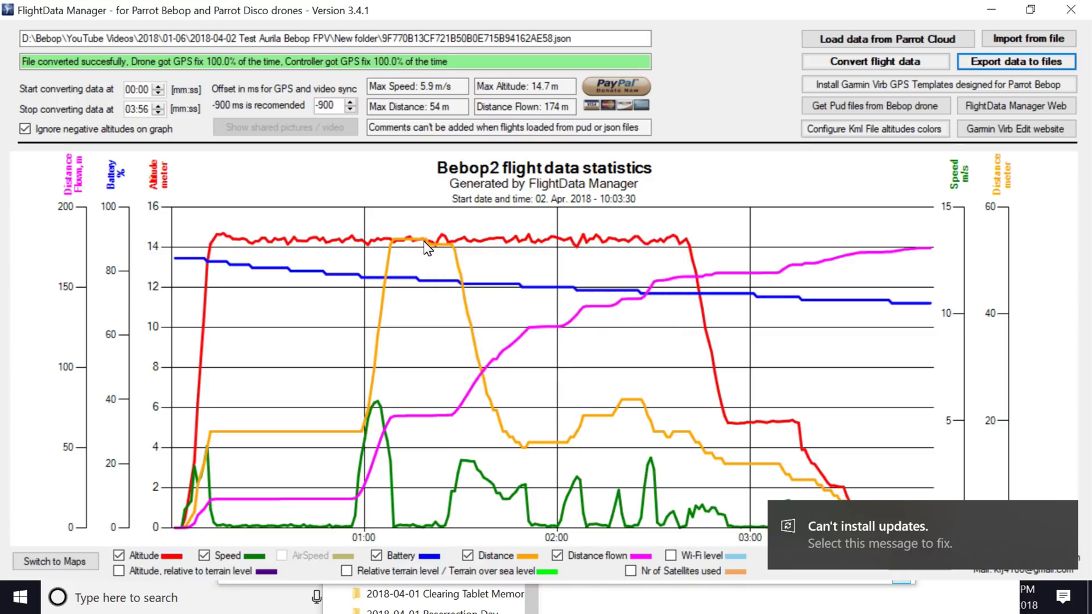
click(1061, 513)
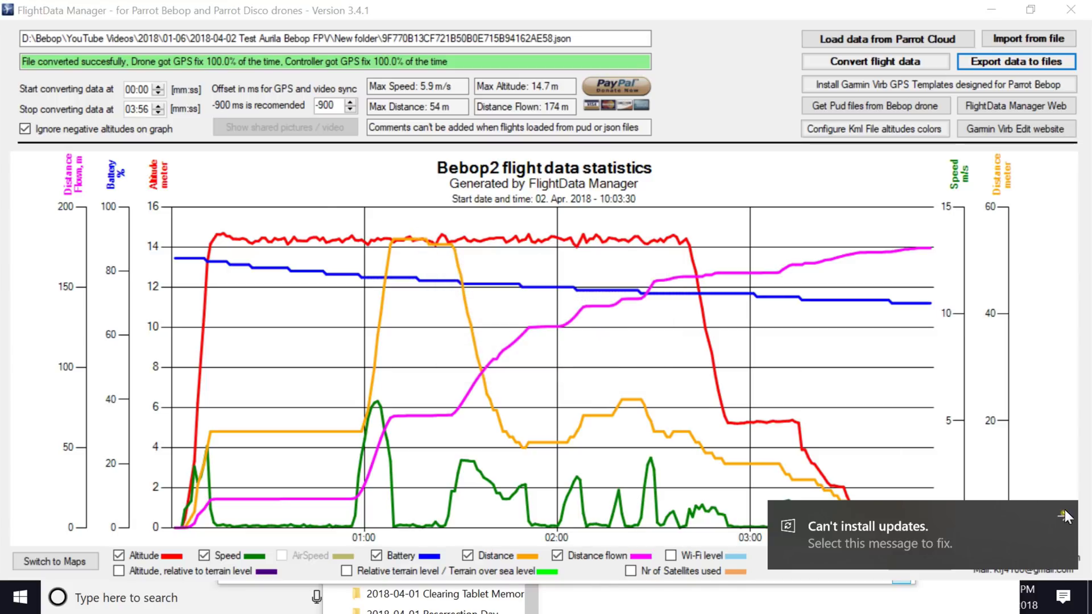
click(1070, 9)
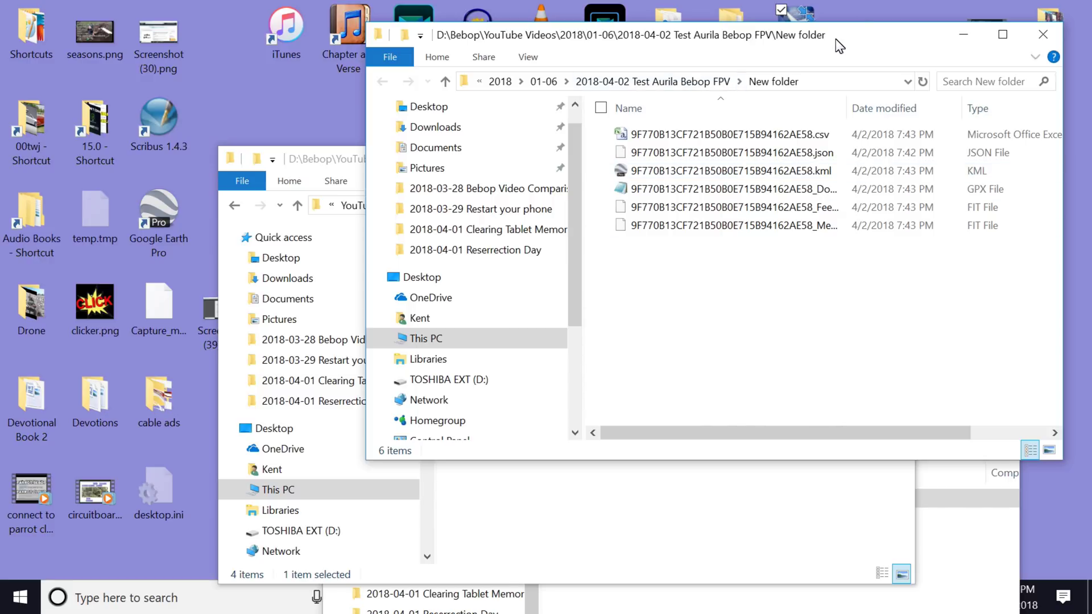
Show the exported flight files in "New folder" as large icons and single out the _Feet.fit file before closing the folder.
drag(840, 45, 744, 58)
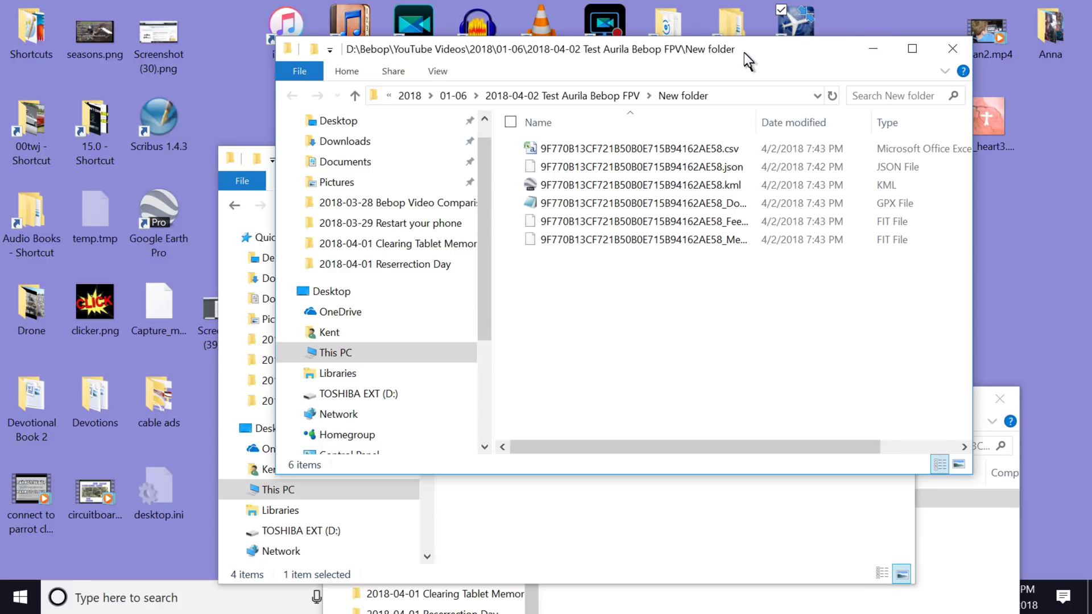
drag(744, 52, 743, 53)
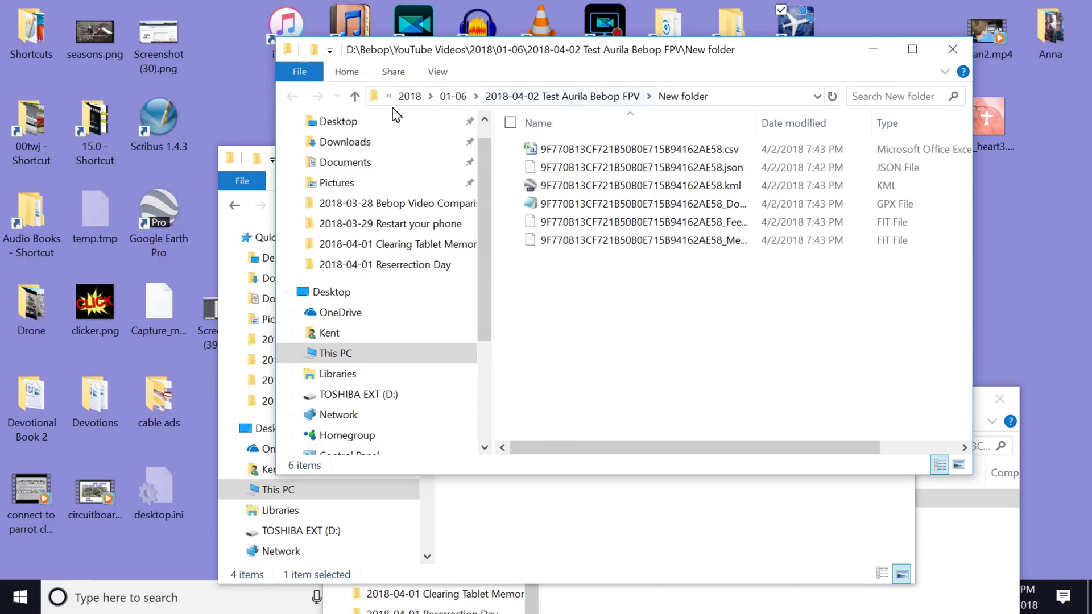
click(436, 74)
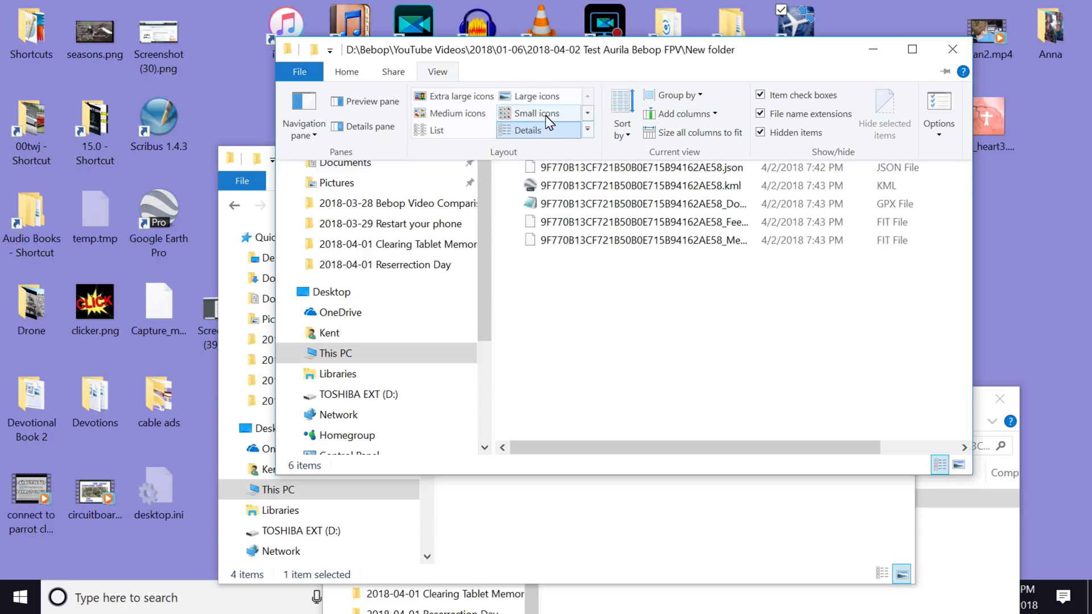
click(544, 97)
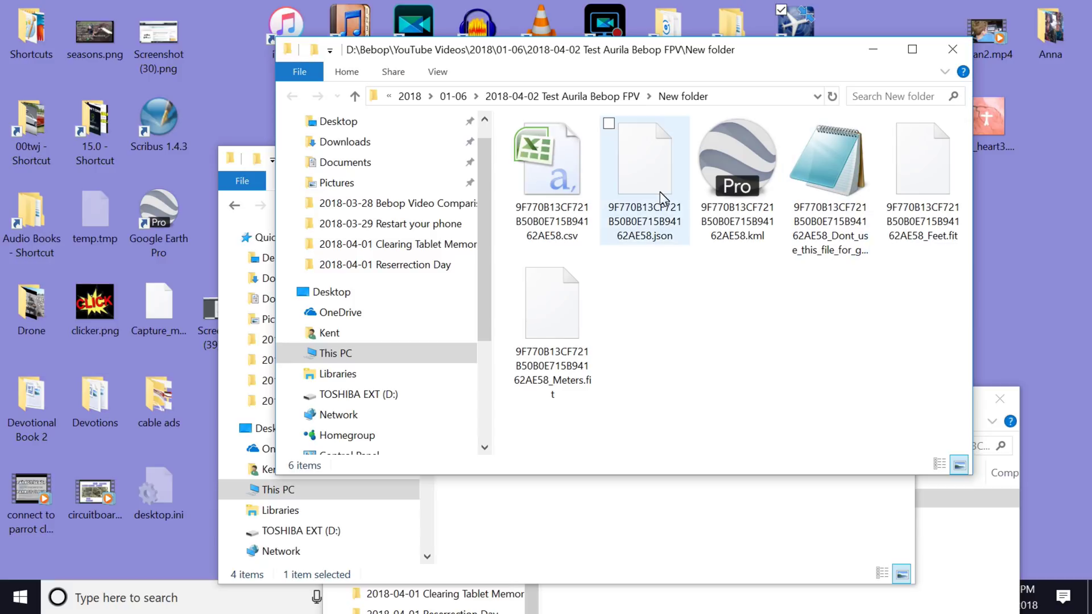
click(922, 182)
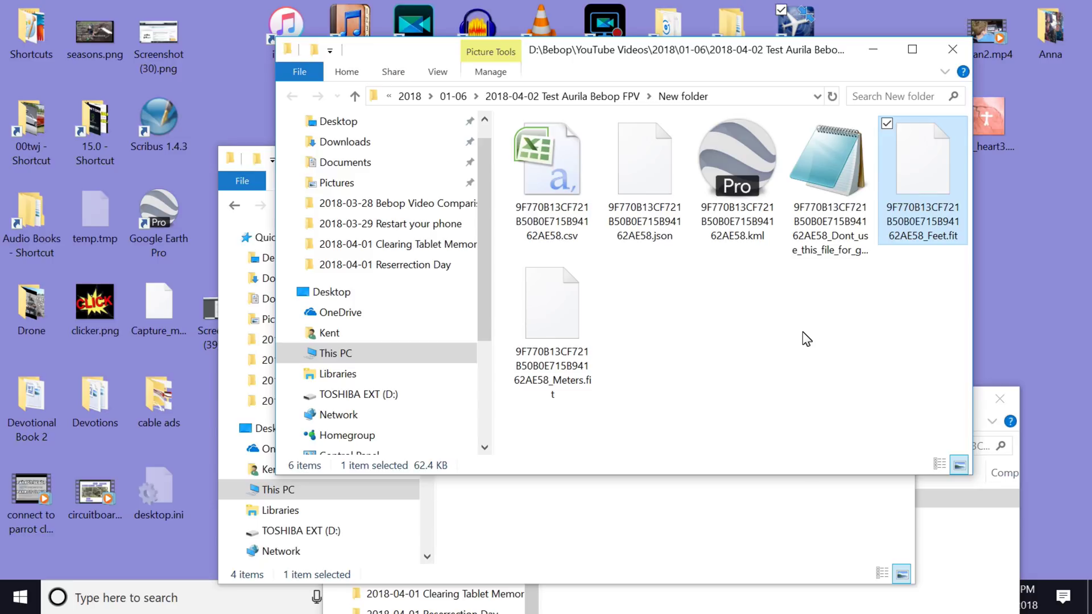
click(952, 49)
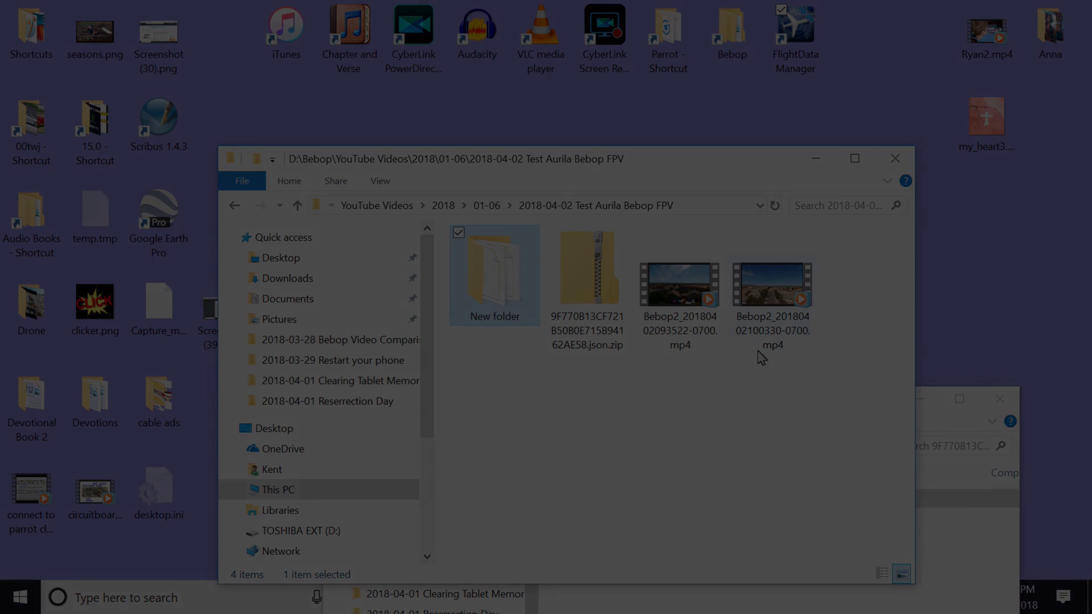